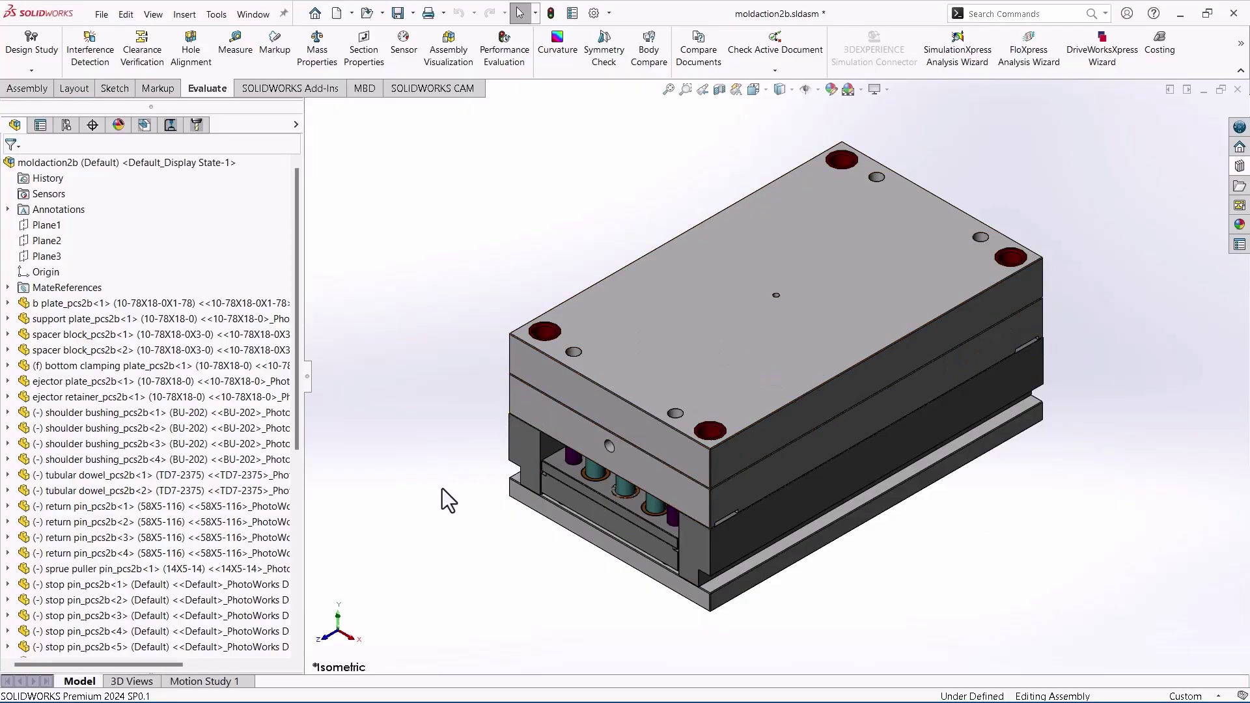
# Step: Orbit the mold and colour-code its components by Total Weight in Assembly Visualization
pyautogui.moveTo(443, 490)
pyautogui.mouseDown(button='middle')
pyautogui.moveTo(476, 469)
pyautogui.moveTo(515, 399)
pyautogui.moveTo(450, 397)
pyautogui.moveTo(449, 492)
pyautogui.mouseUp(button='middle')
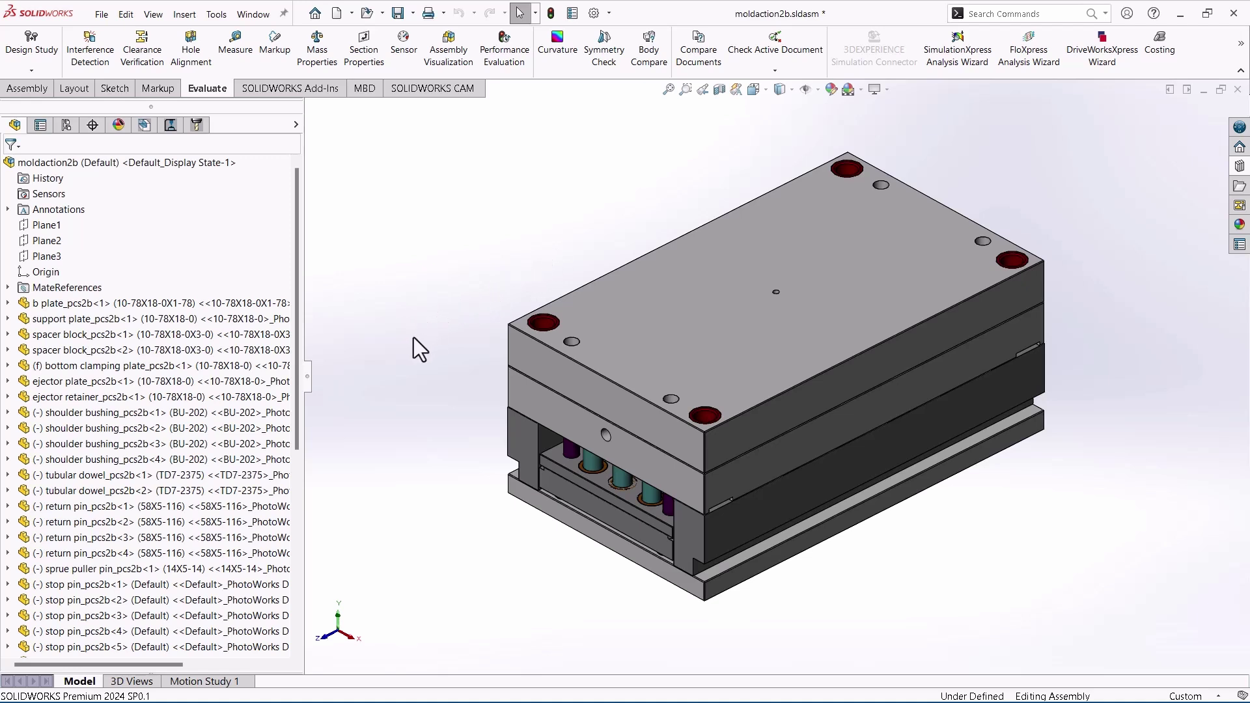
pyautogui.click(446, 49)
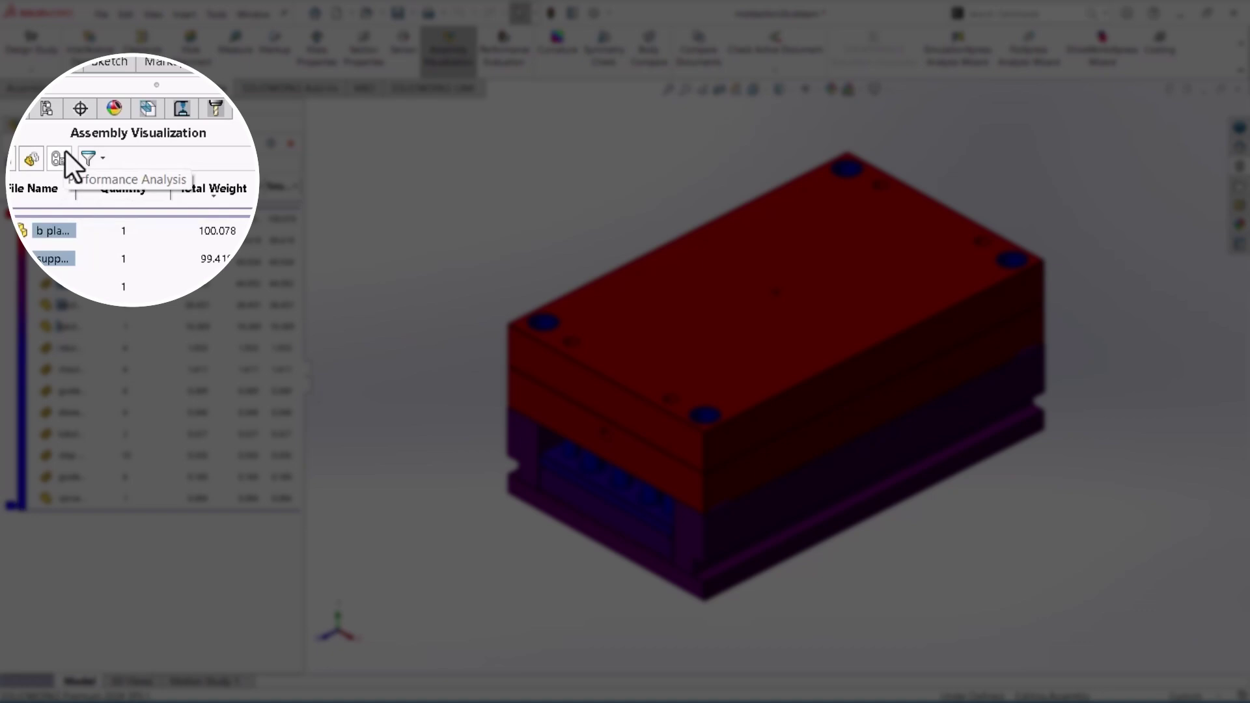
# Step: Switch the list to Performance Analysis and widen it to show triangle, open and rebuild columns
pyautogui.click(76, 163)
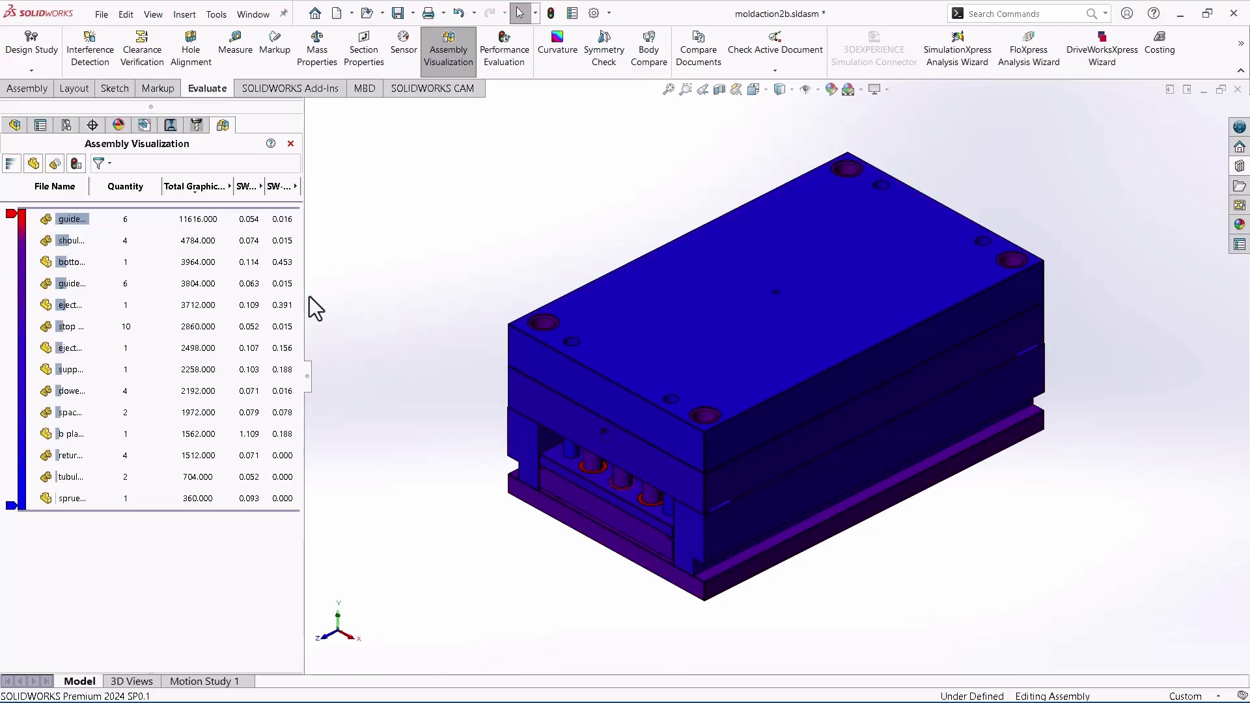
pyautogui.moveTo(305, 296); pyautogui.dragTo(414, 297)
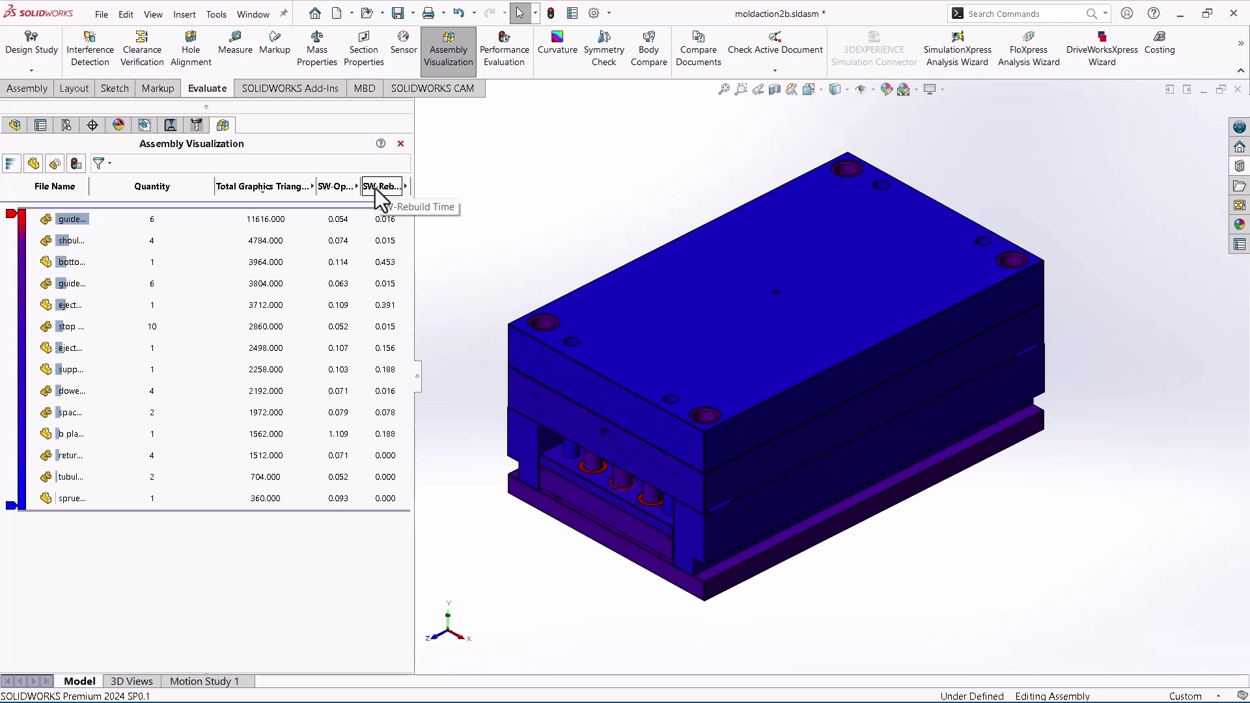
# Step: Sort Total Graphics Triangles descending, select the 11616-triangle guide, and preview the guide components
pyautogui.click(276, 186)
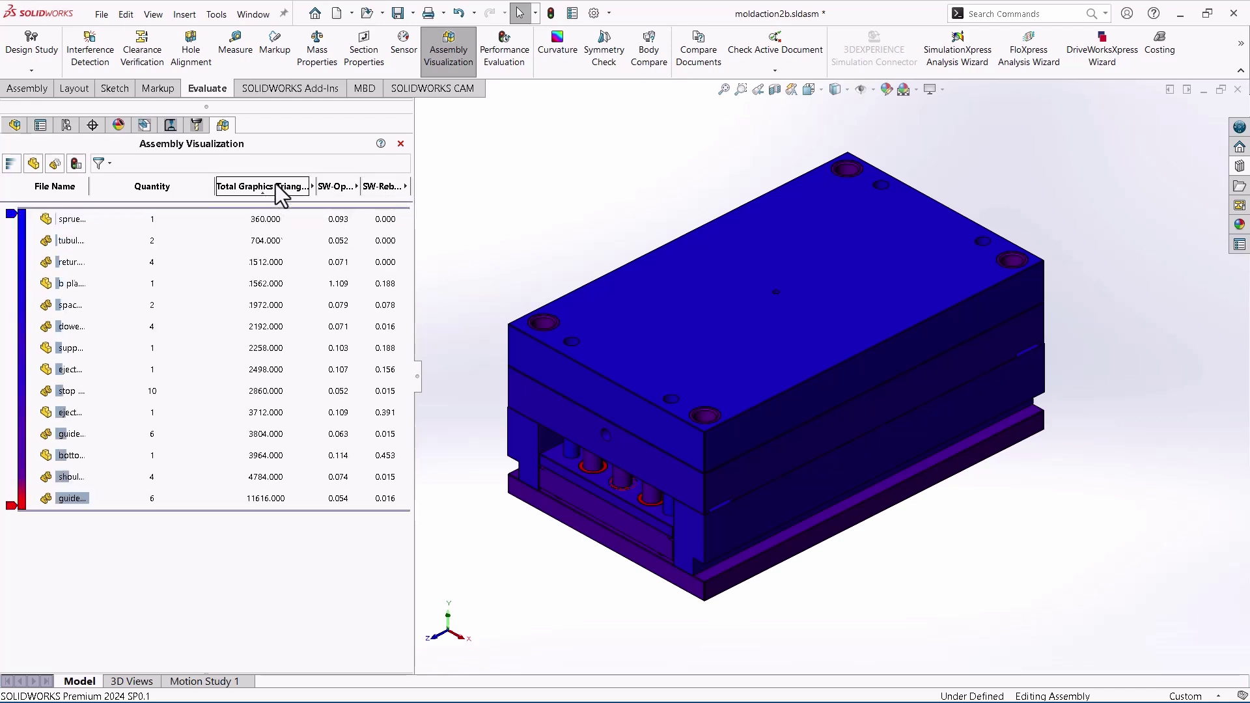
pyautogui.click(275, 184)
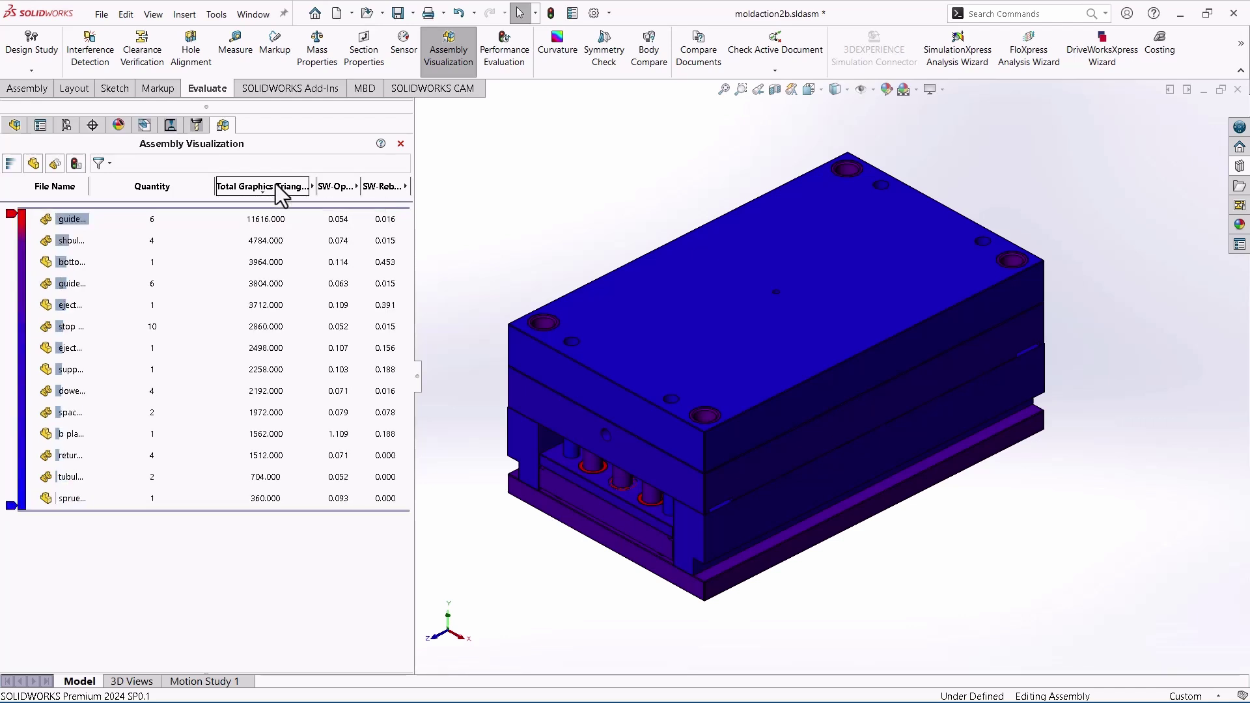
pyautogui.click(263, 223)
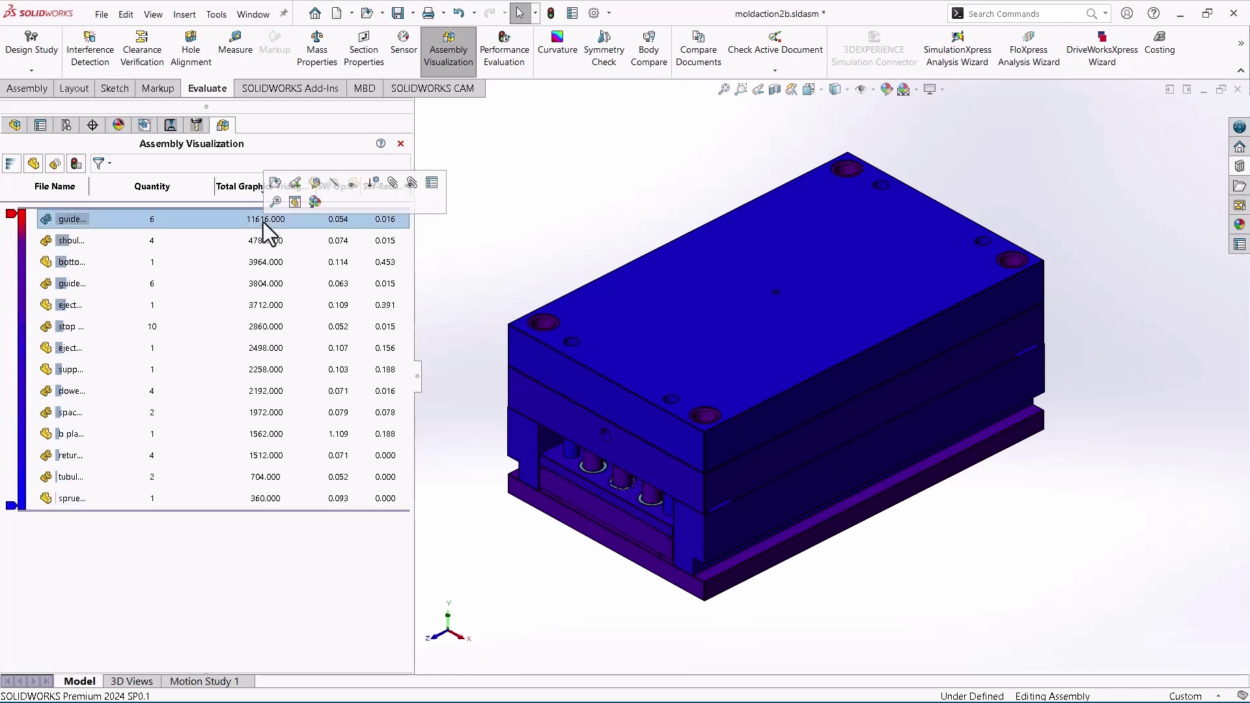
pyautogui.click(294, 202)
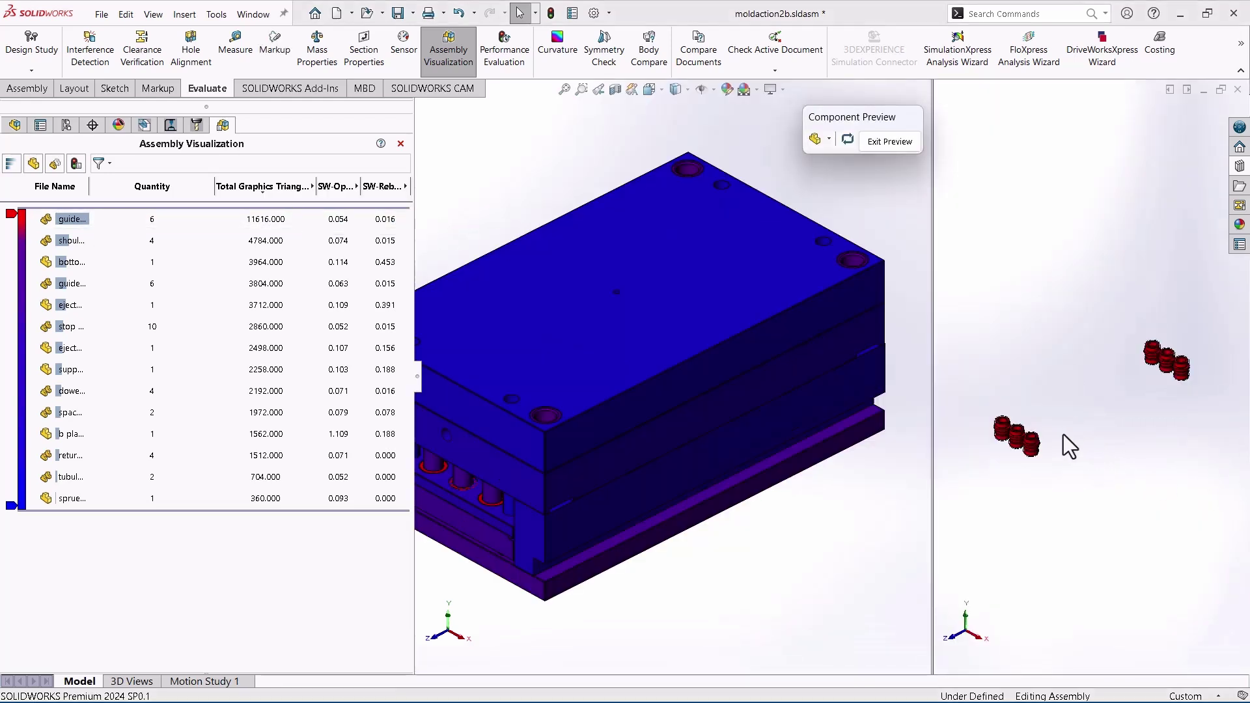
pyautogui.moveTo(1052, 417); pyautogui.dragTo(1049, 465, button='middle')
pyautogui.scroll(-6, 1051, 465)
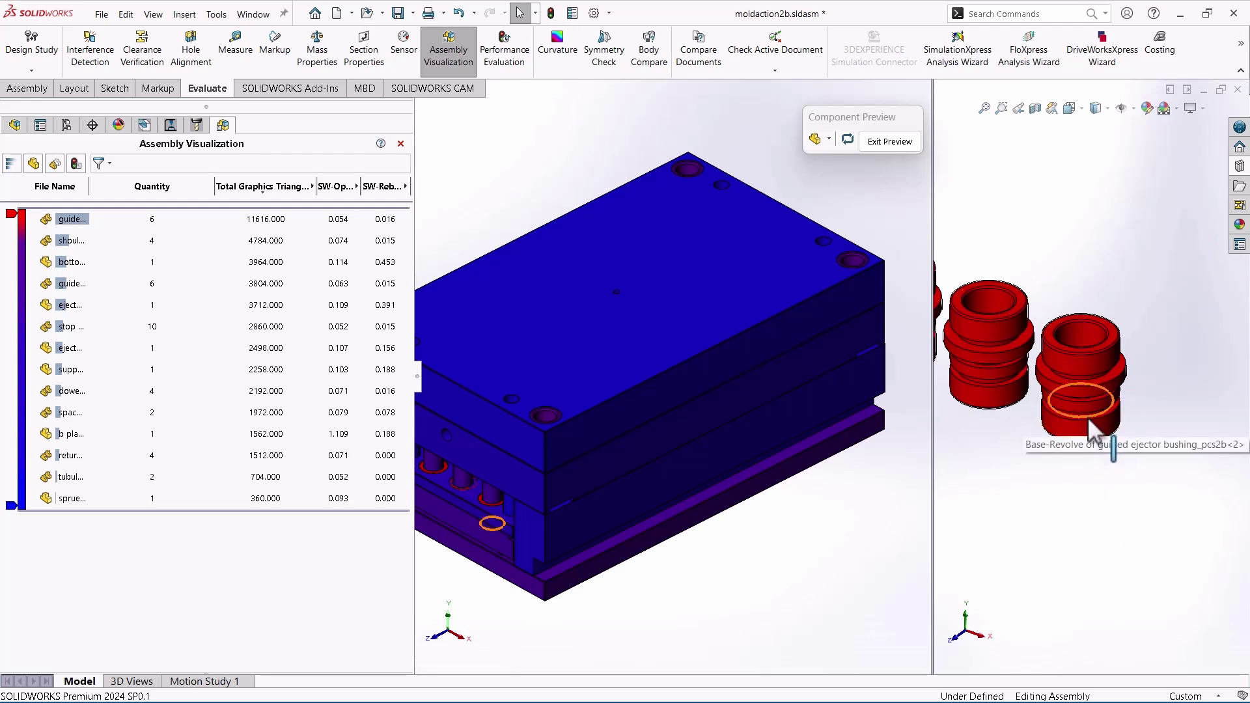
pyautogui.scroll(-4, 1072, 323)
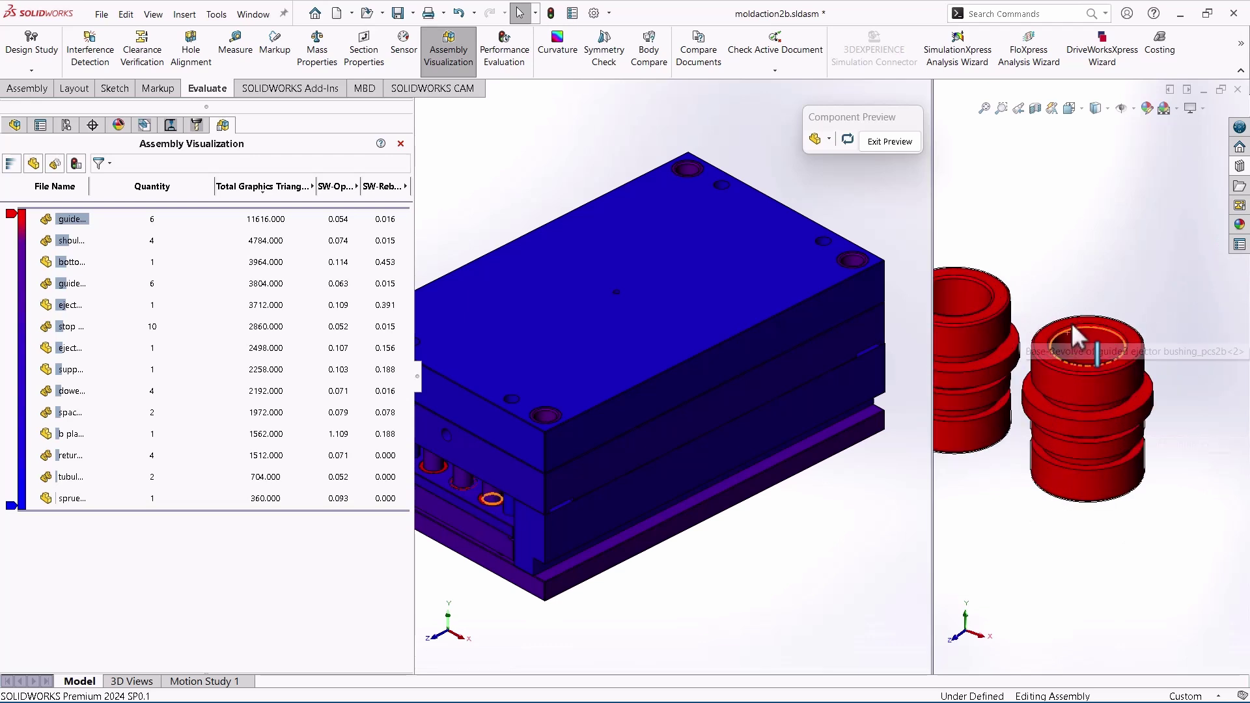
pyautogui.scroll(-4, 1089, 361)
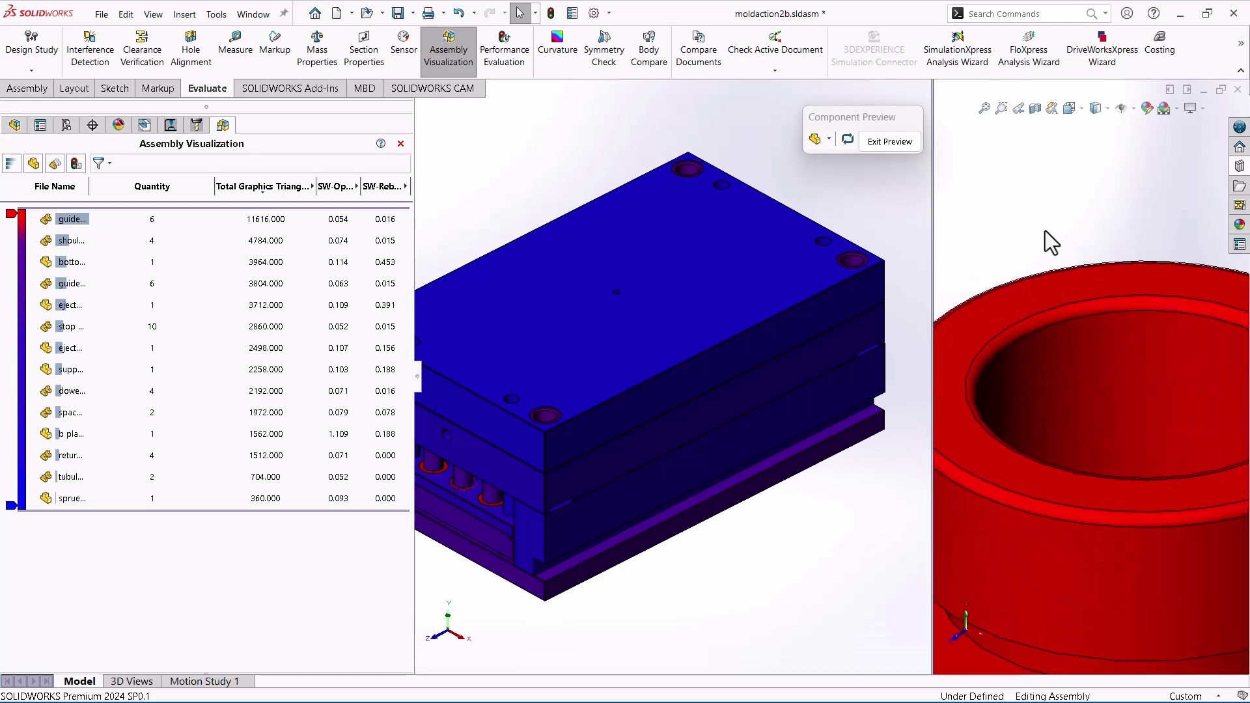
pyautogui.scroll(6, 1078, 295)
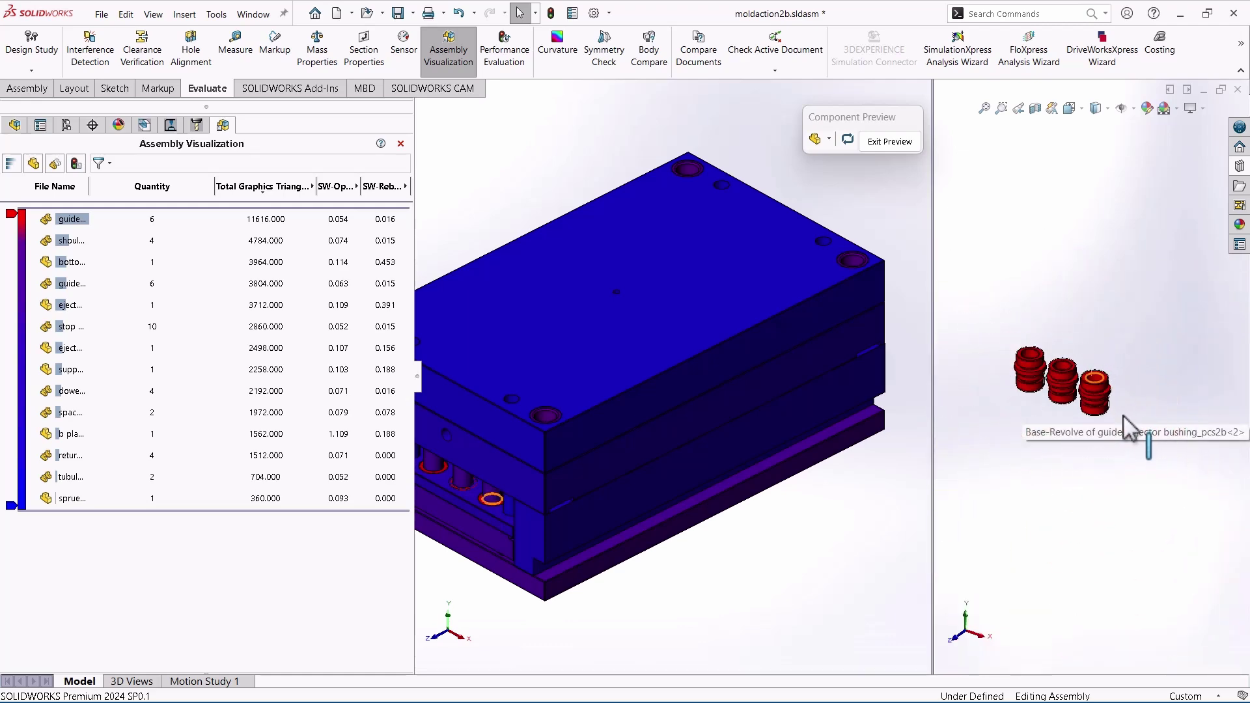
pyautogui.moveTo(1126, 419); pyautogui.dragTo(1046, 352, button='middle')
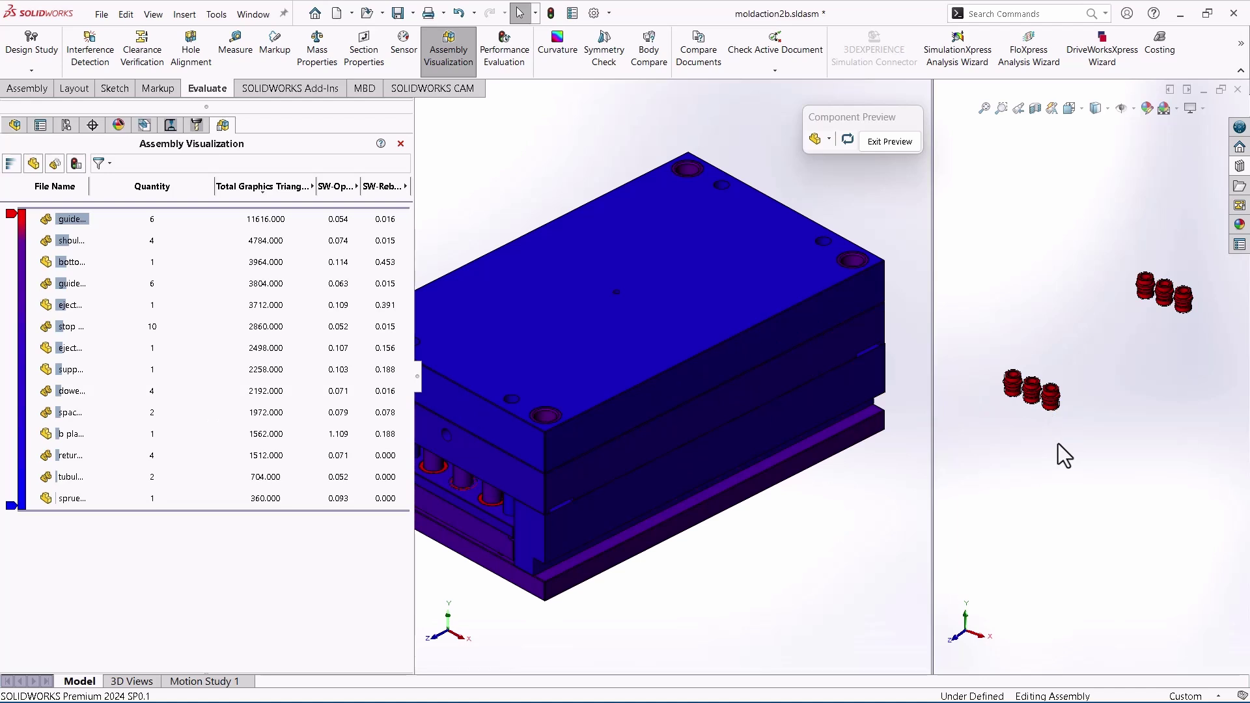
pyautogui.scroll(-1, 1056, 406)
pyautogui.scroll(-3, 1057, 410)
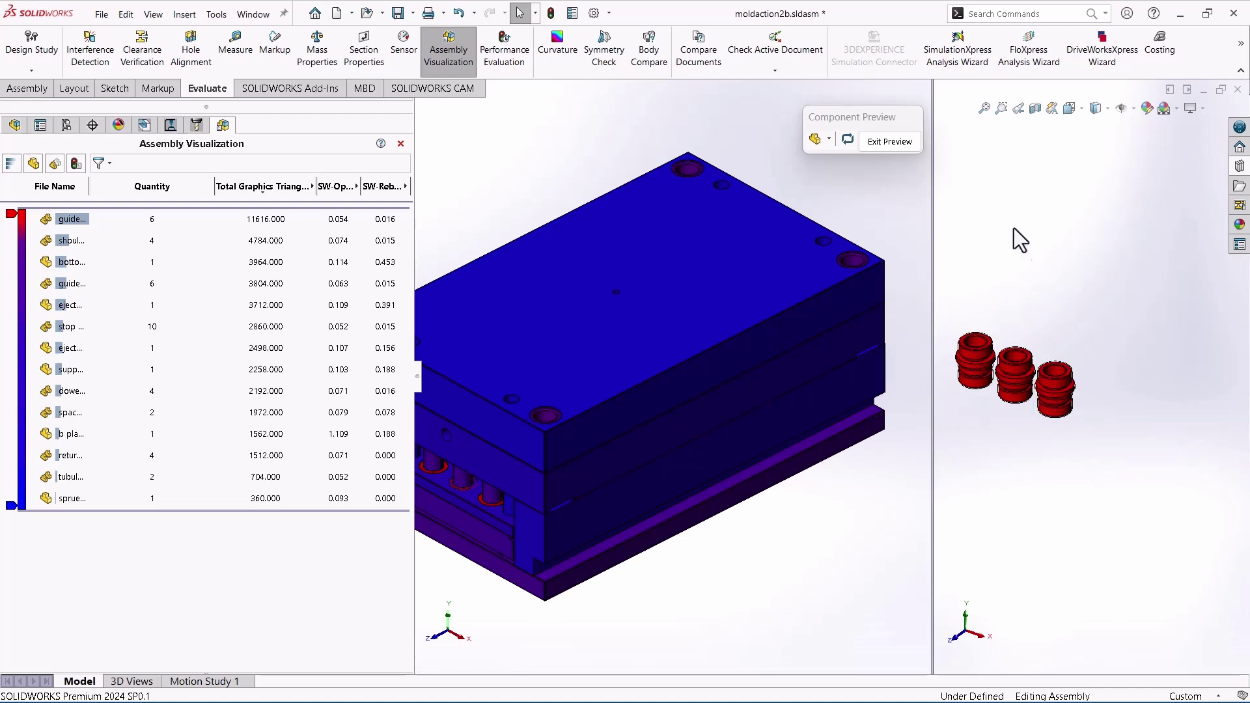
pyautogui.click(892, 142)
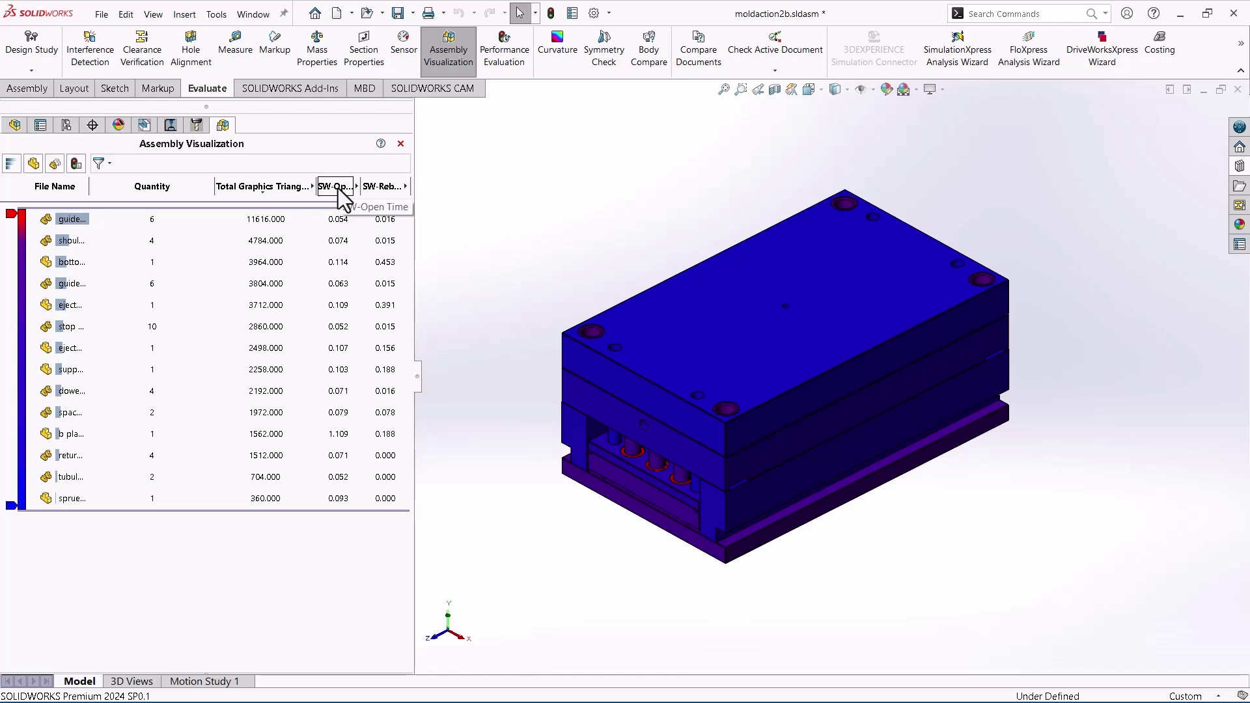
# Step: Sort and recolour components by SW-Open Time, showing the b plate slowest at 1.109
pyautogui.click(339, 191)
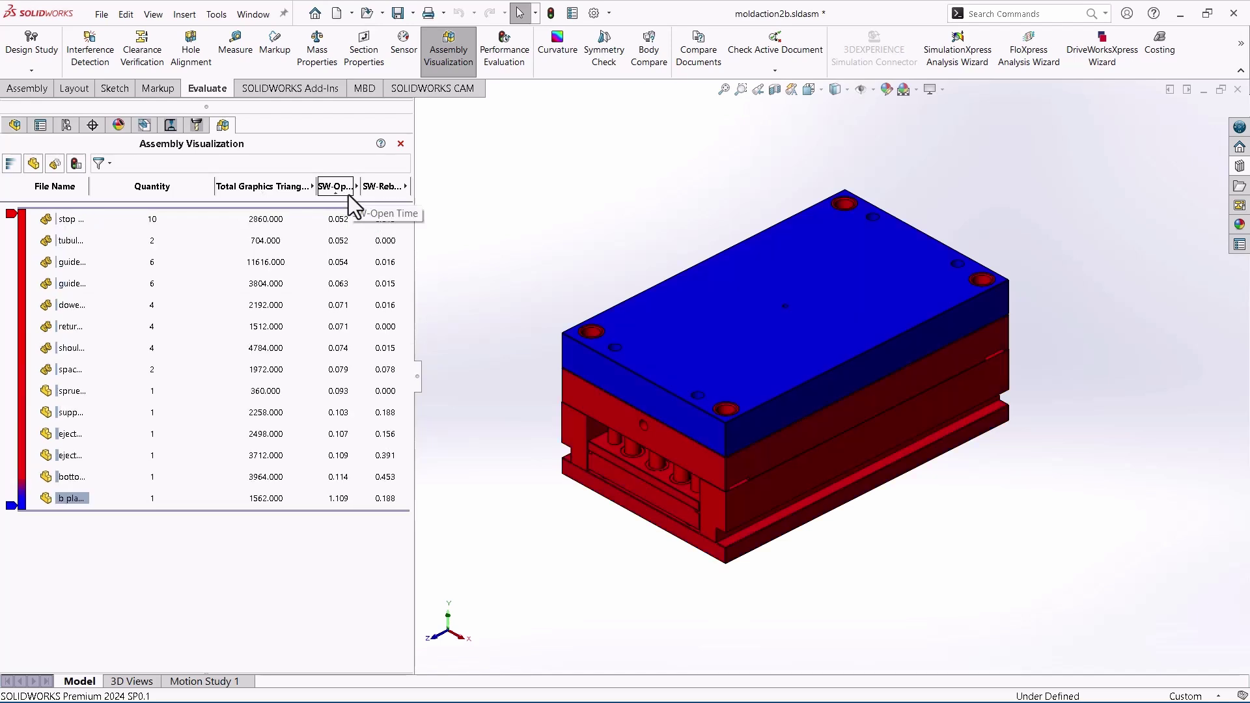
# Step: Select the b plate, then sort by SW-Rebuild Time with the bottom plate longest at 0.453
pyautogui.click(343, 220)
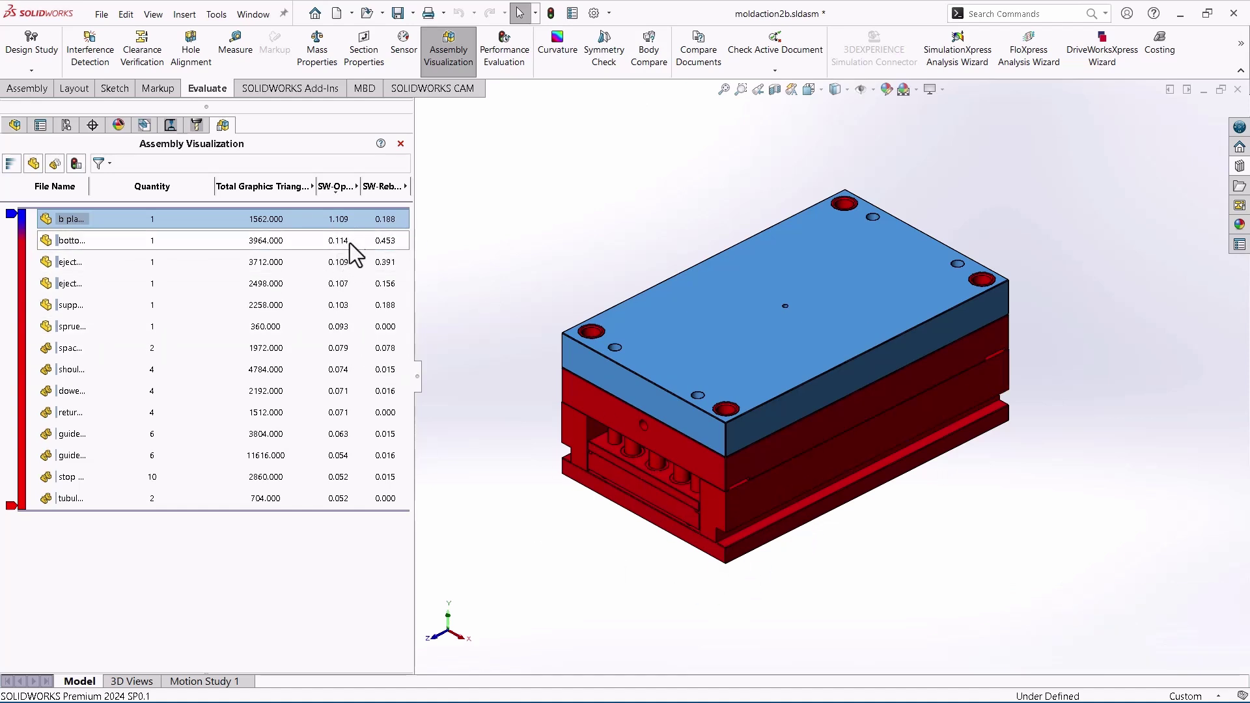
pyautogui.click(378, 189)
# Step: Show the longest-rebuilding bottom clamping plate alone in the Component Preview Window
pyautogui.click(379, 189)
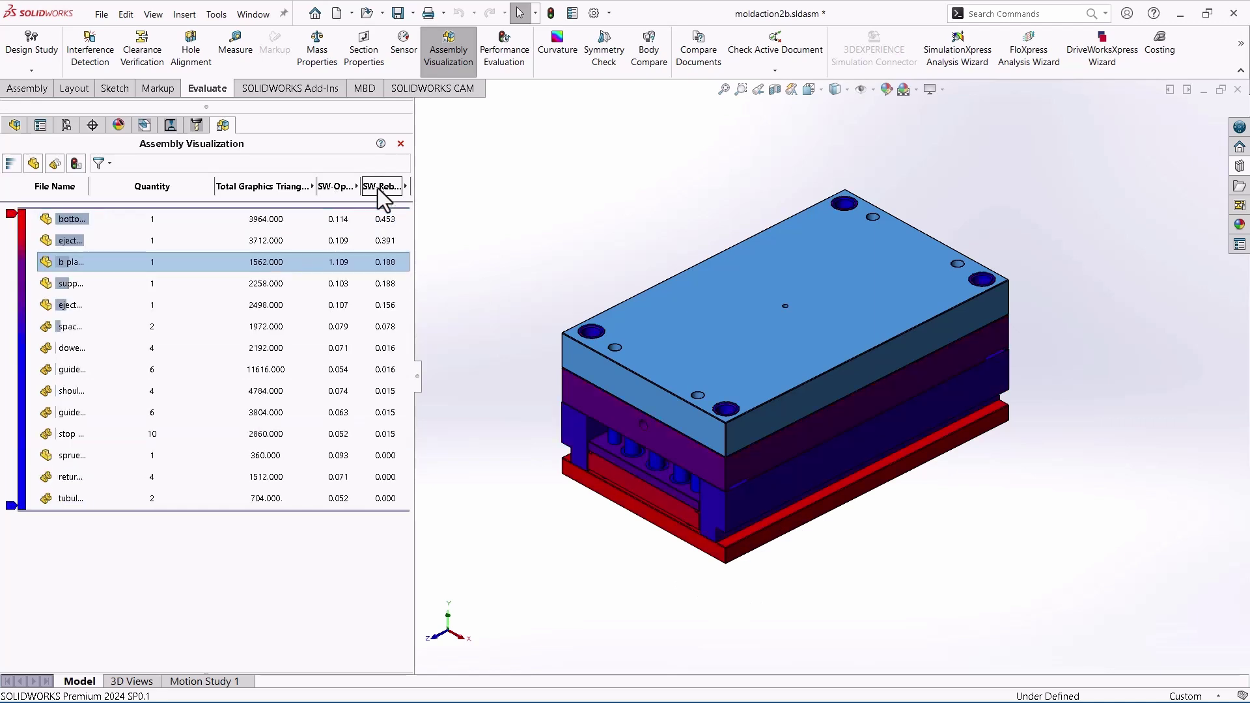
pyautogui.click(376, 218)
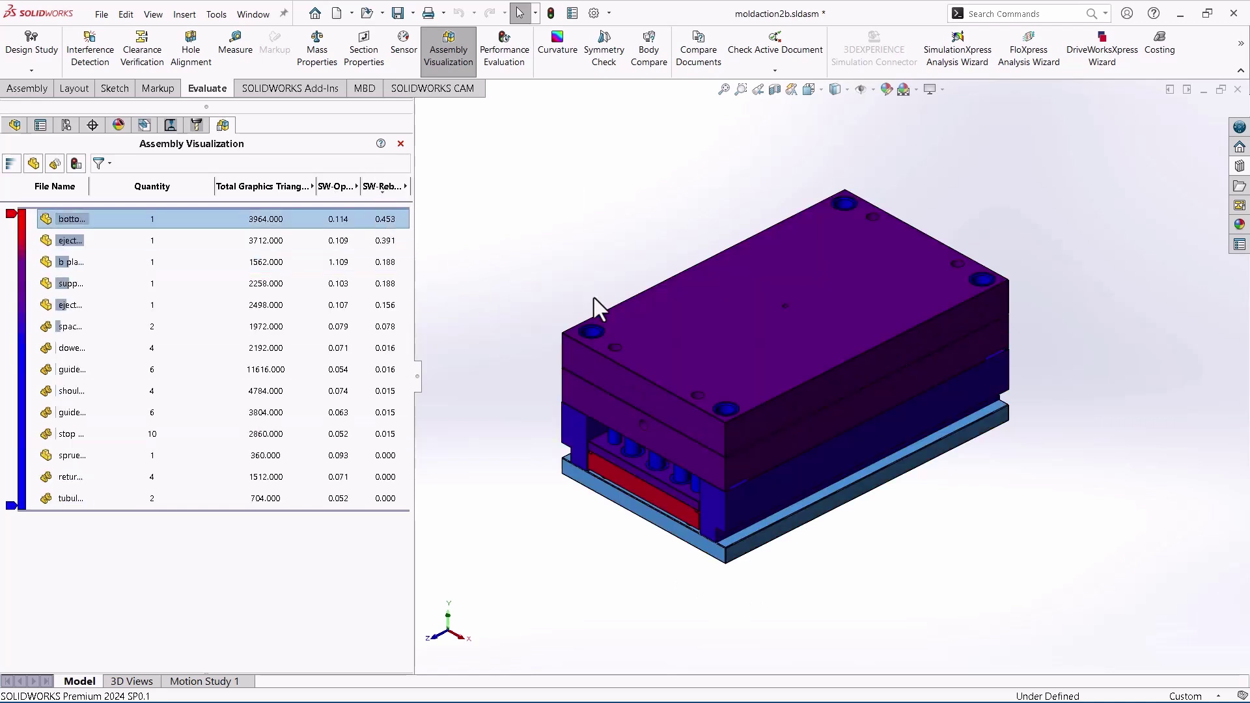
pyautogui.rightClick(218, 227)
pyautogui.click(248, 209)
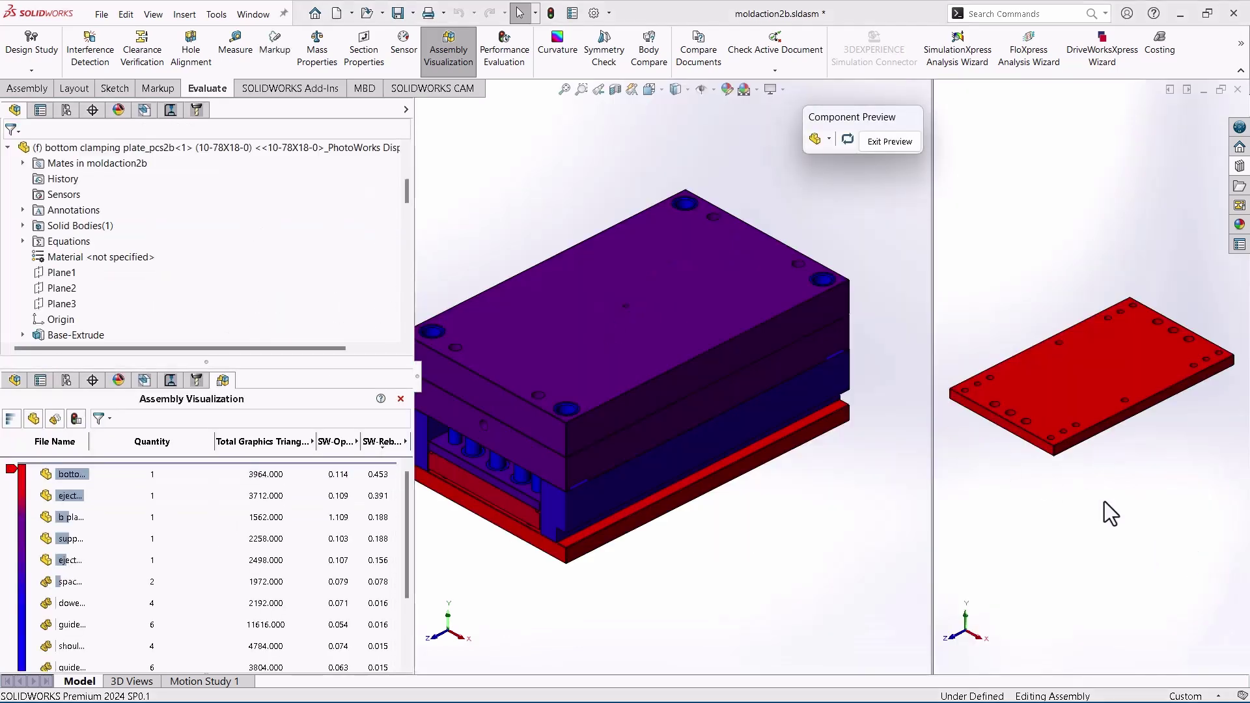
# Step: Orbit and zoom the previewed bottom clamping plate to inspect its holes
pyautogui.moveTo(1042, 522); pyautogui.dragTo(1050, 430, button='middle')
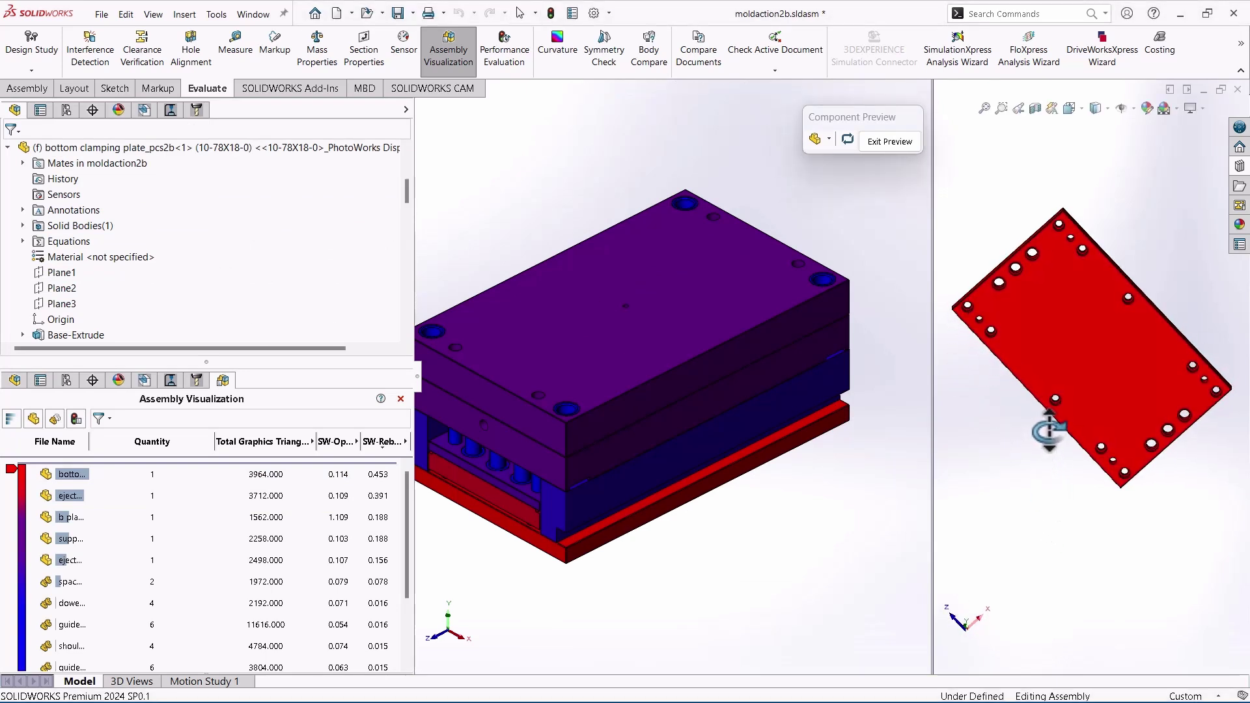
pyautogui.scroll(-8, 1051, 314)
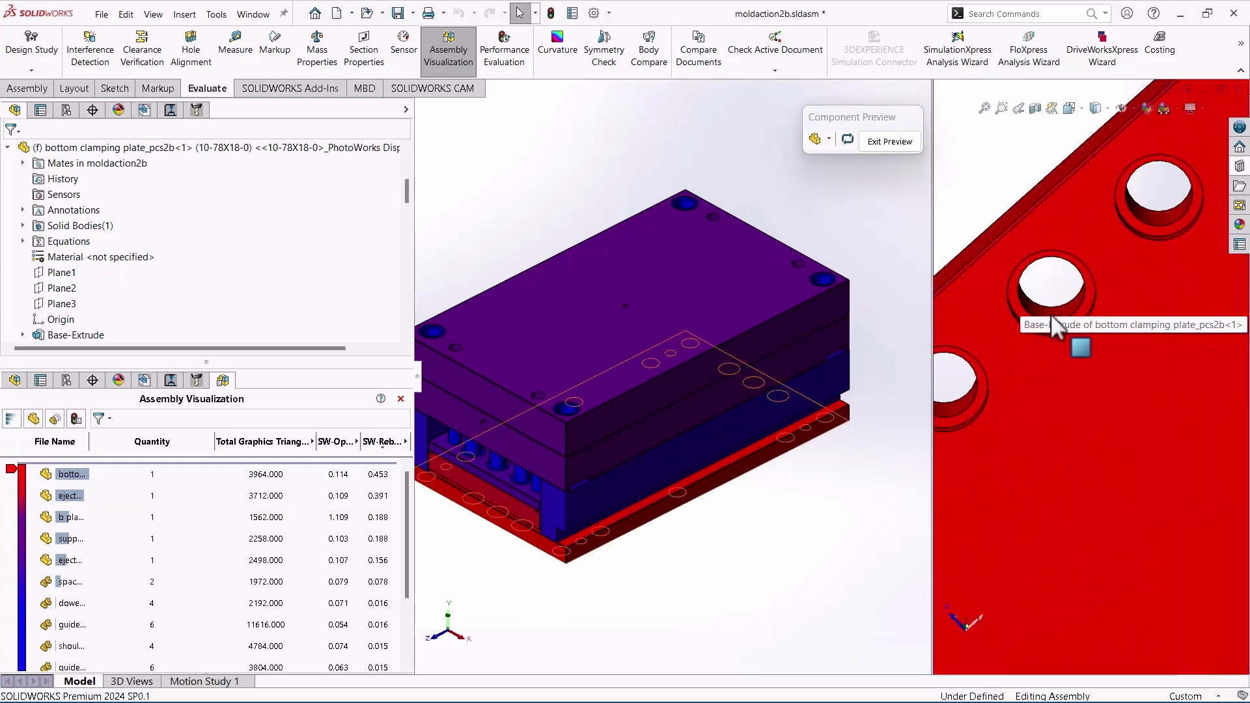
pyautogui.scroll(-6, 1052, 313)
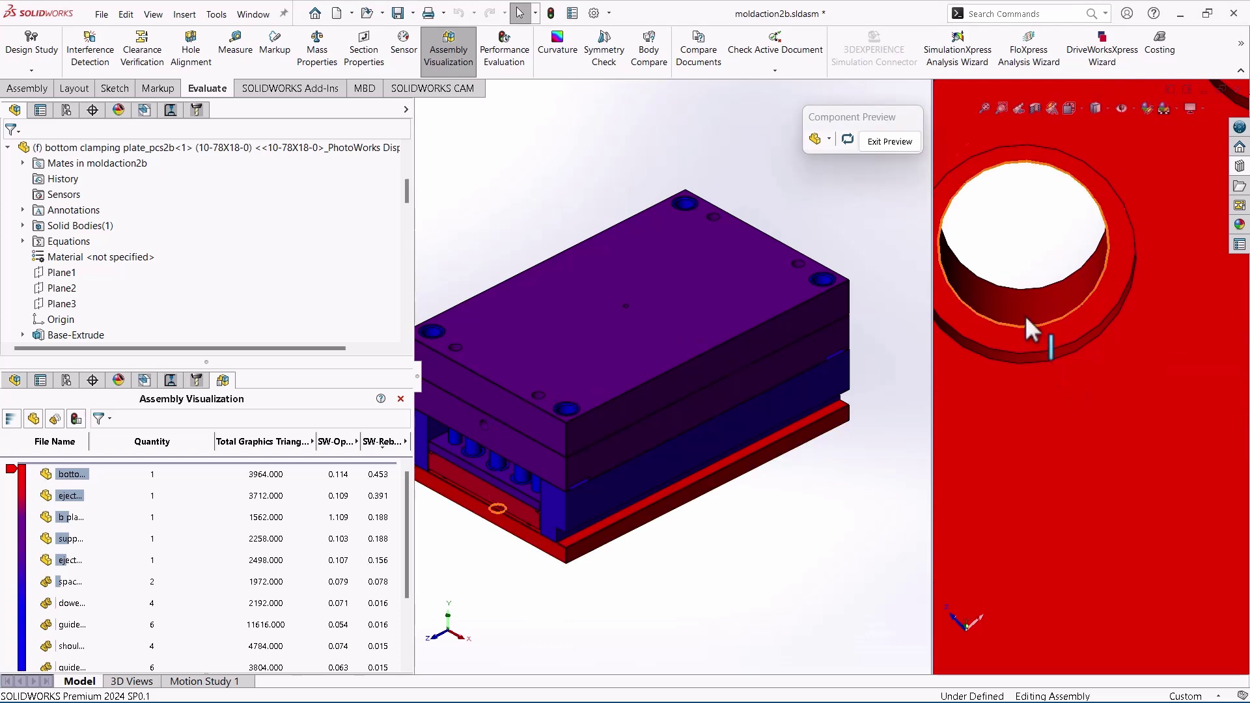
pyautogui.scroll(10, 1094, 360)
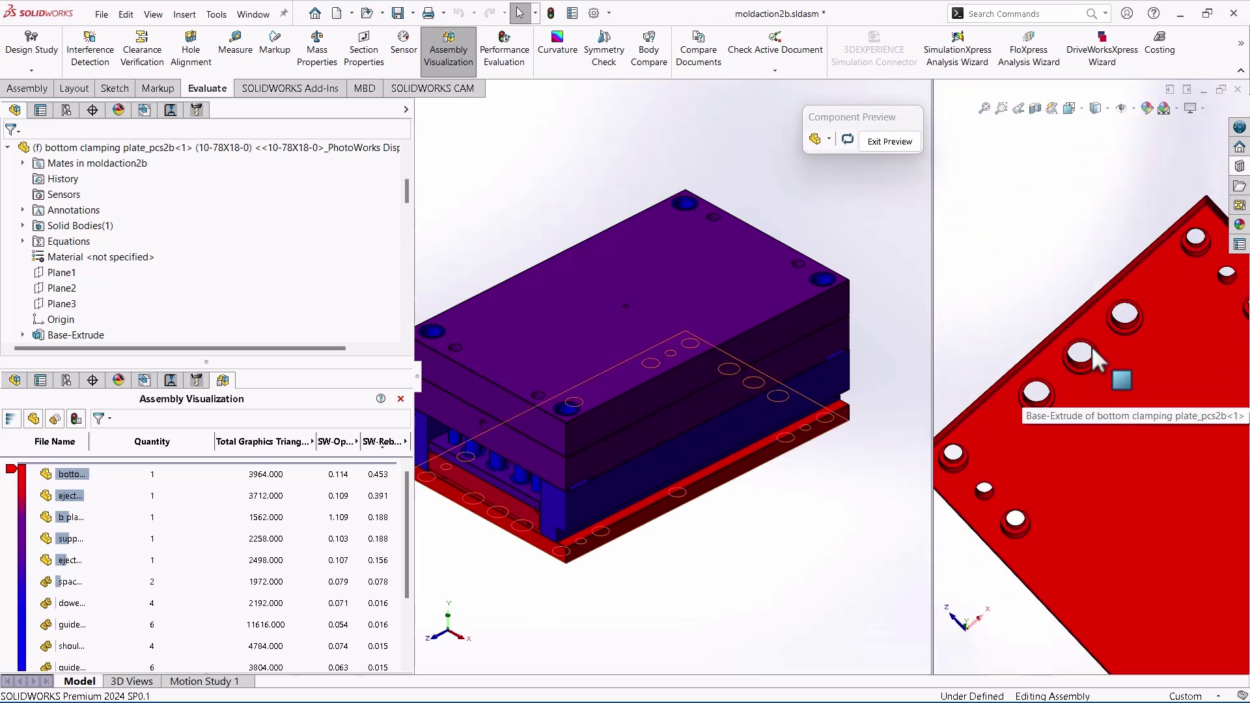
pyautogui.scroll(-6, 1151, 301)
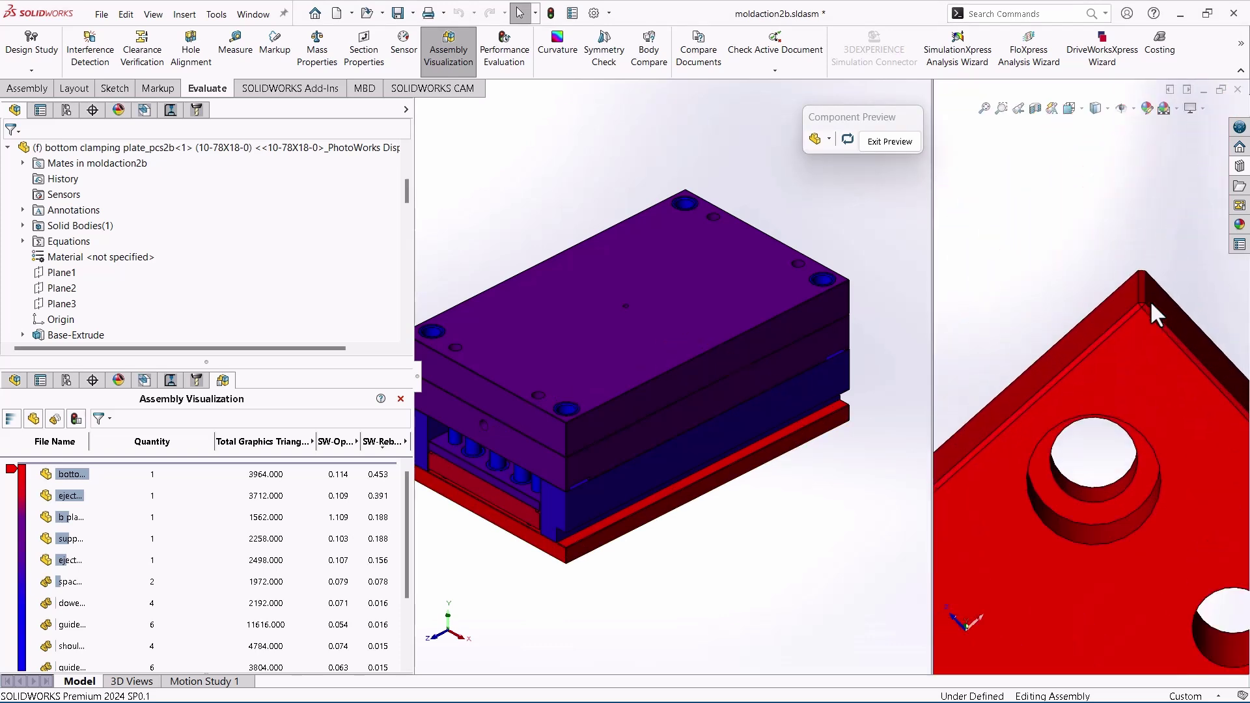
pyautogui.scroll(-5, 1151, 299)
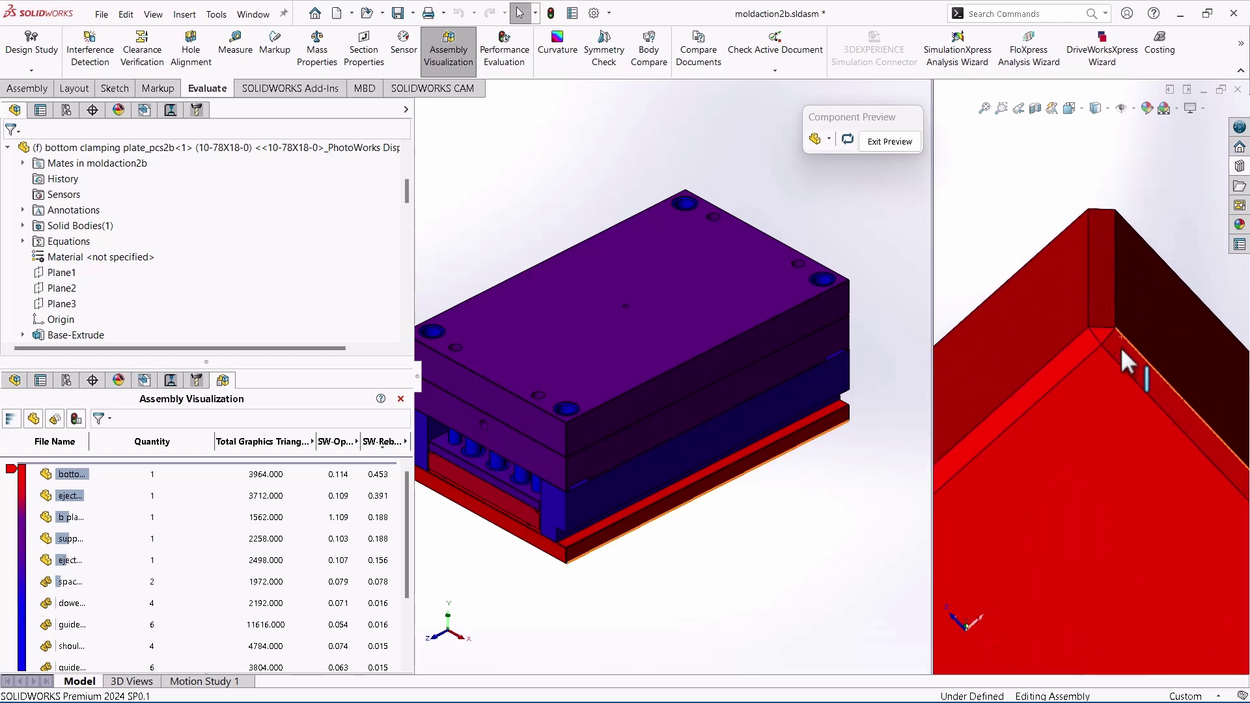
# Step: Select and clear a corner edge, bring the whole plate into view, then close the preview
pyautogui.click(1106, 296)
pyautogui.click(986, 256)
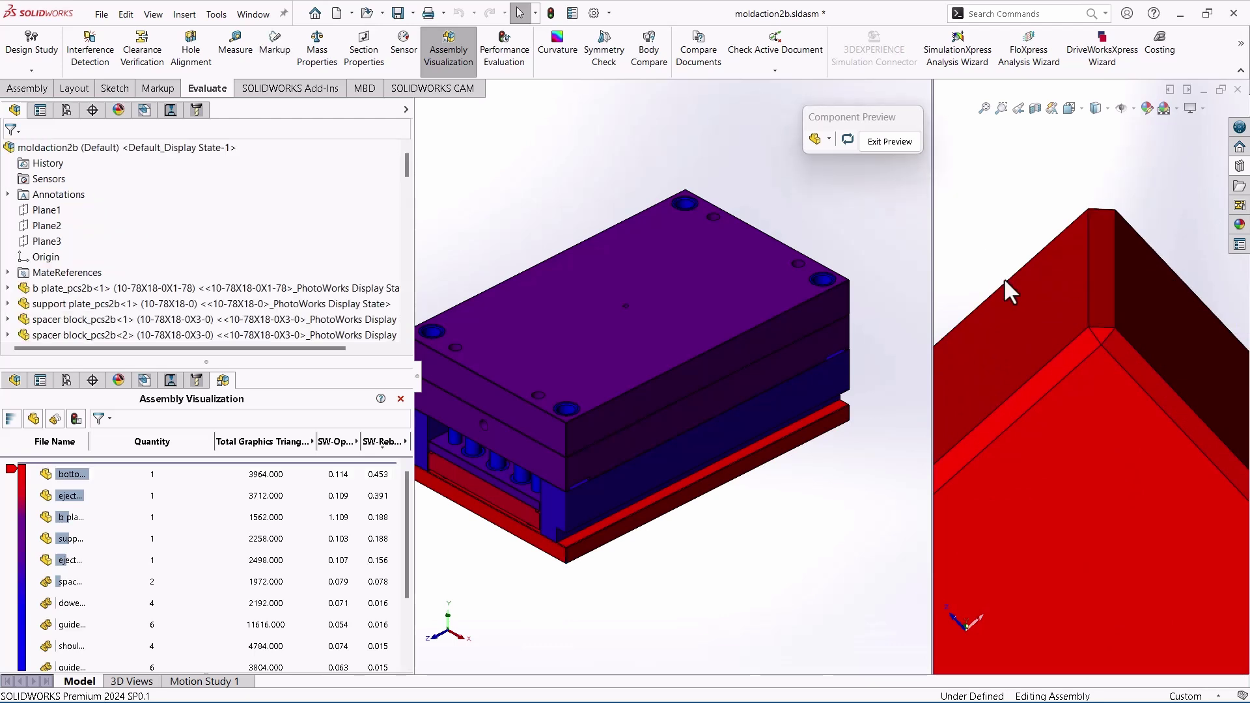
pyautogui.scroll(5, 1075, 389)
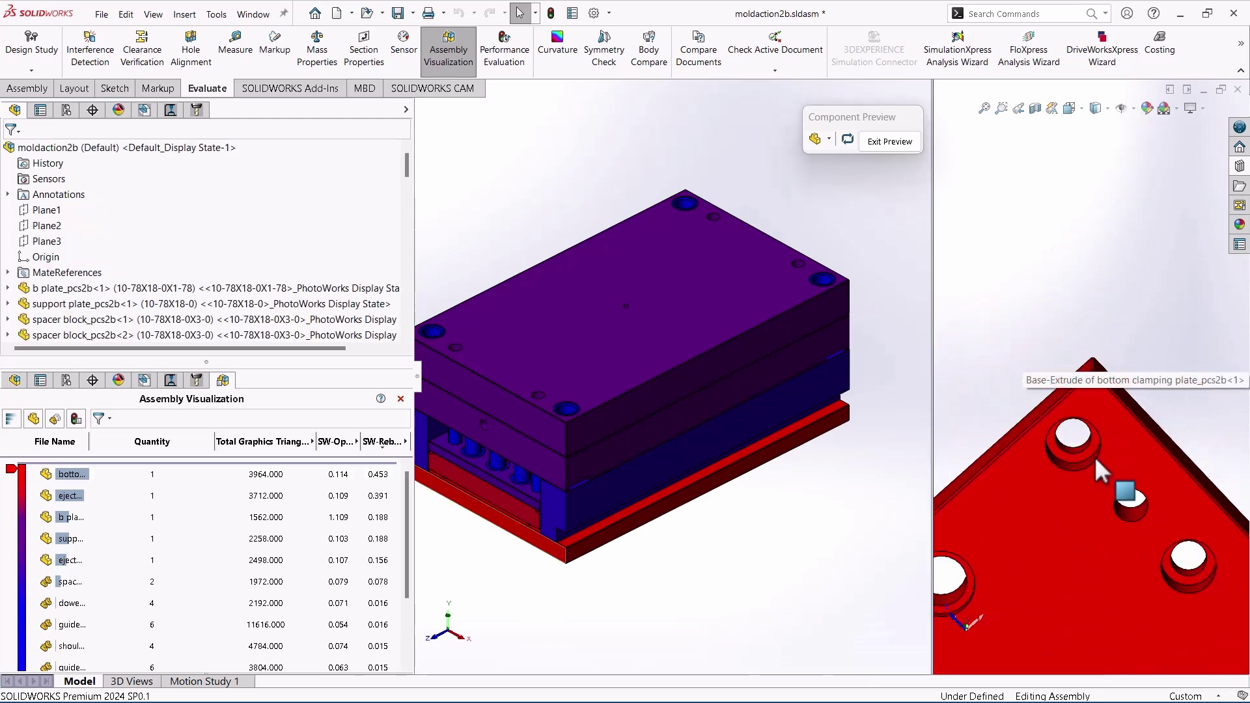
pyautogui.scroll(5, 1095, 460)
pyautogui.moveTo(1157, 345); pyautogui.dragTo(1135, 439, button='middle')
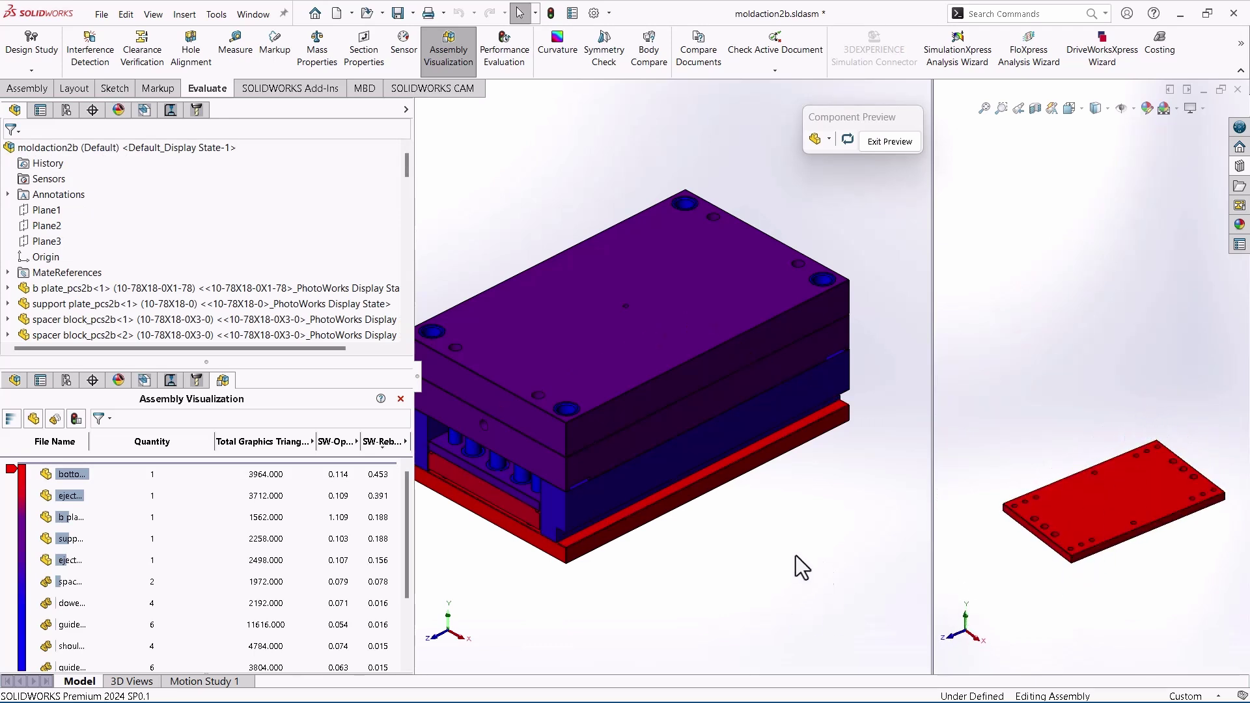
pyautogui.click(889, 143)
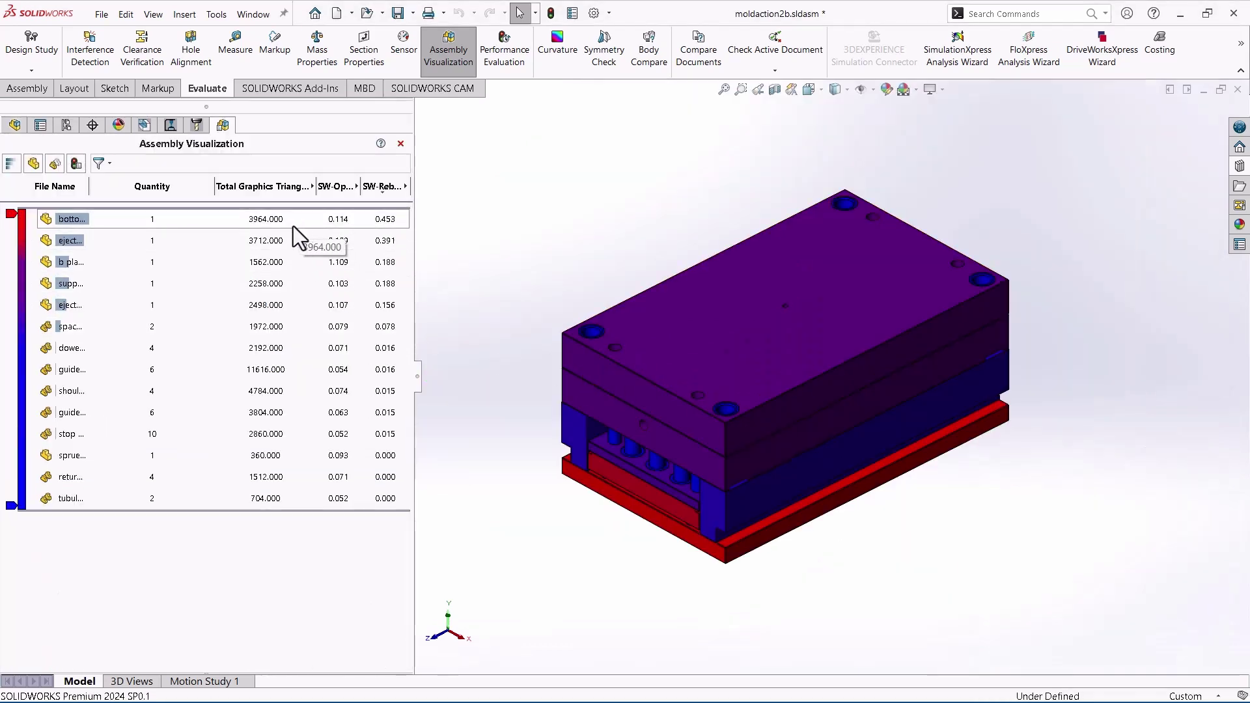